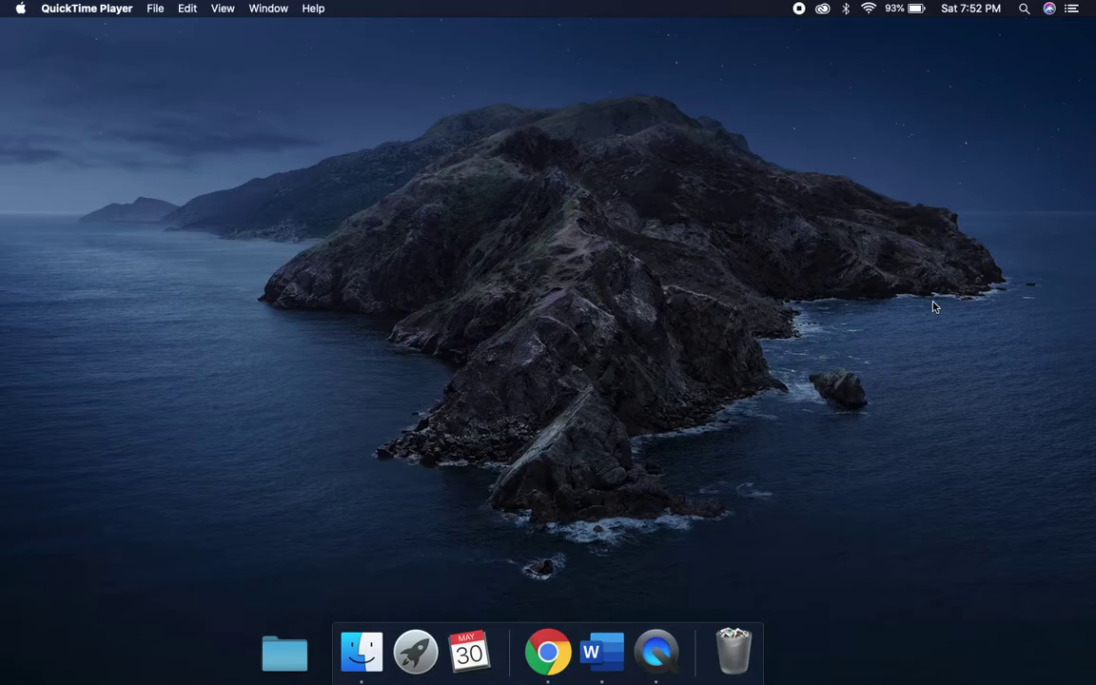
# Step: Launch QuickTime Player, dismiss the file-opening dialog and bring up the capture controls for a new screen recording
pyautogui.press('F4')
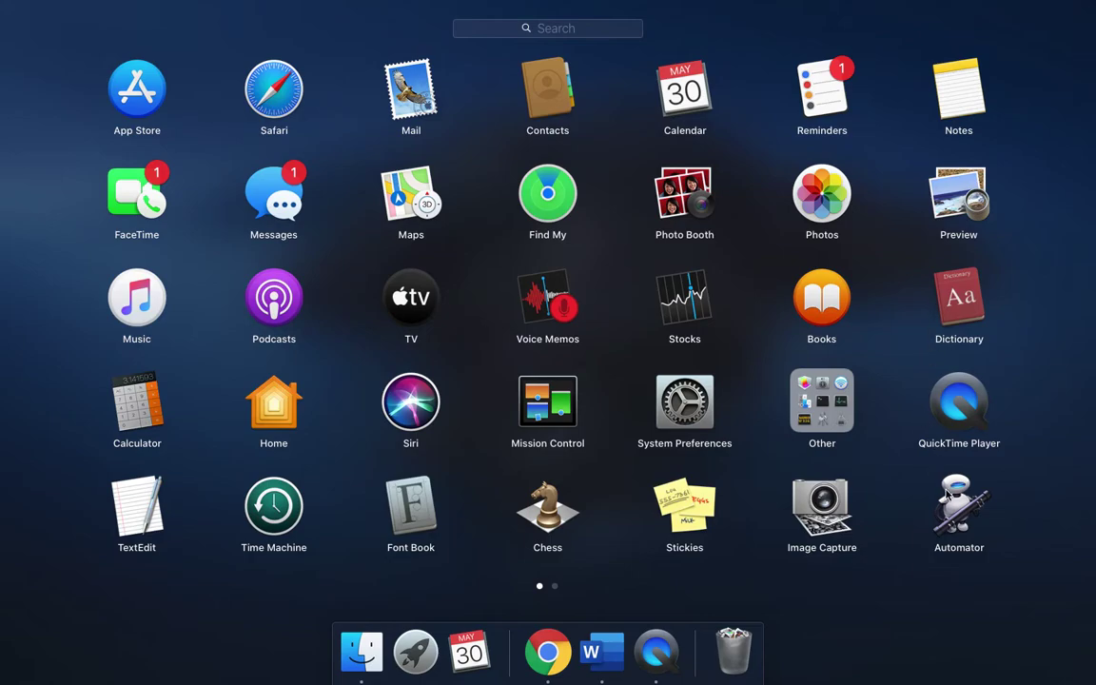
pyautogui.click(949, 407)
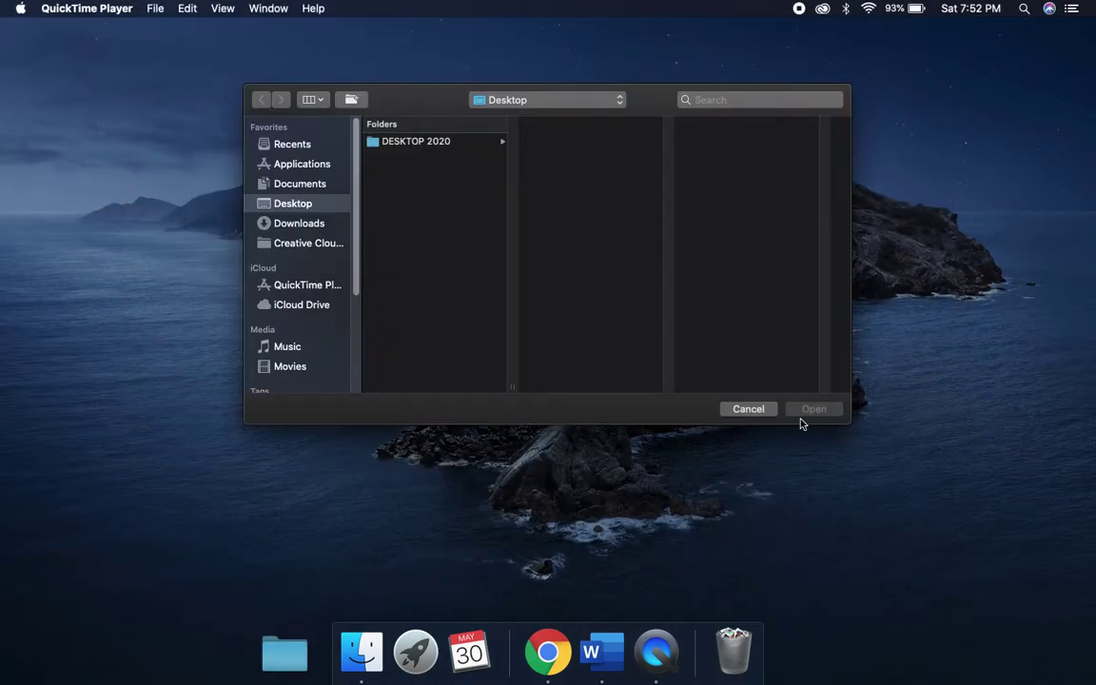
pyautogui.click(747, 409)
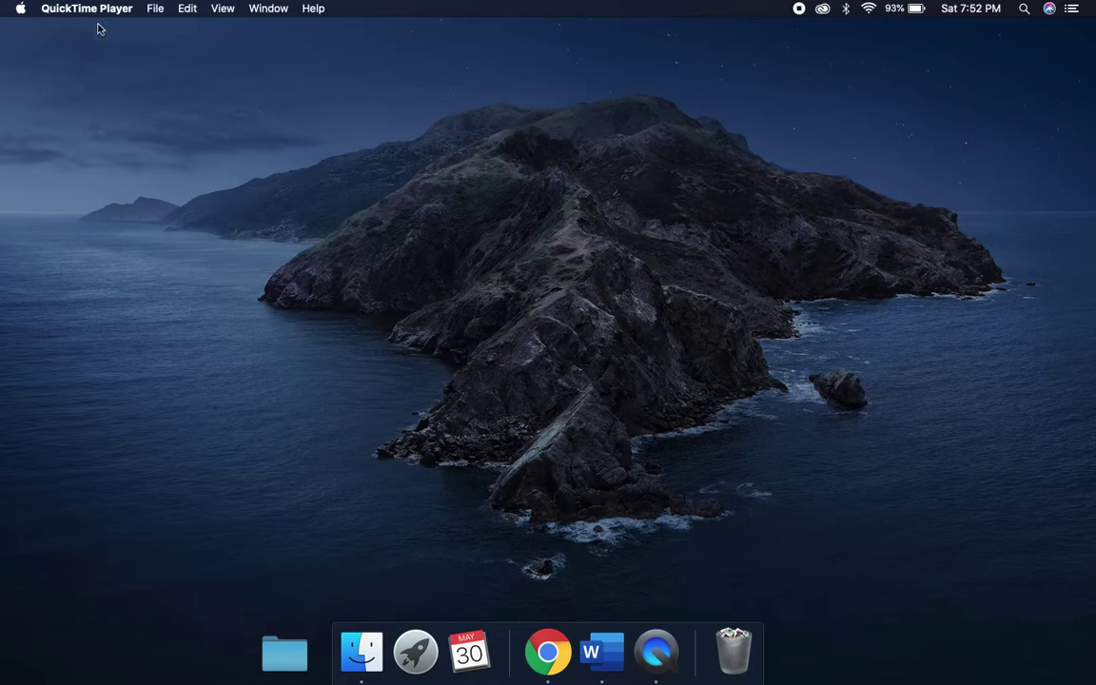
pyautogui.click(152, 10)
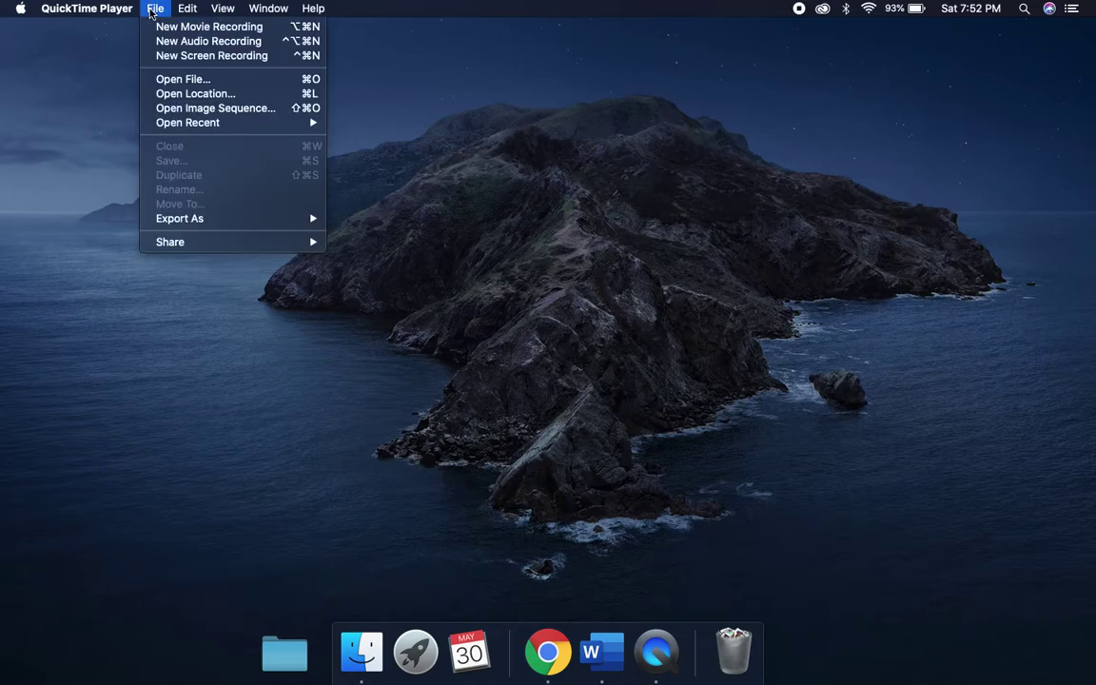
pyautogui.moveTo(139, 9)
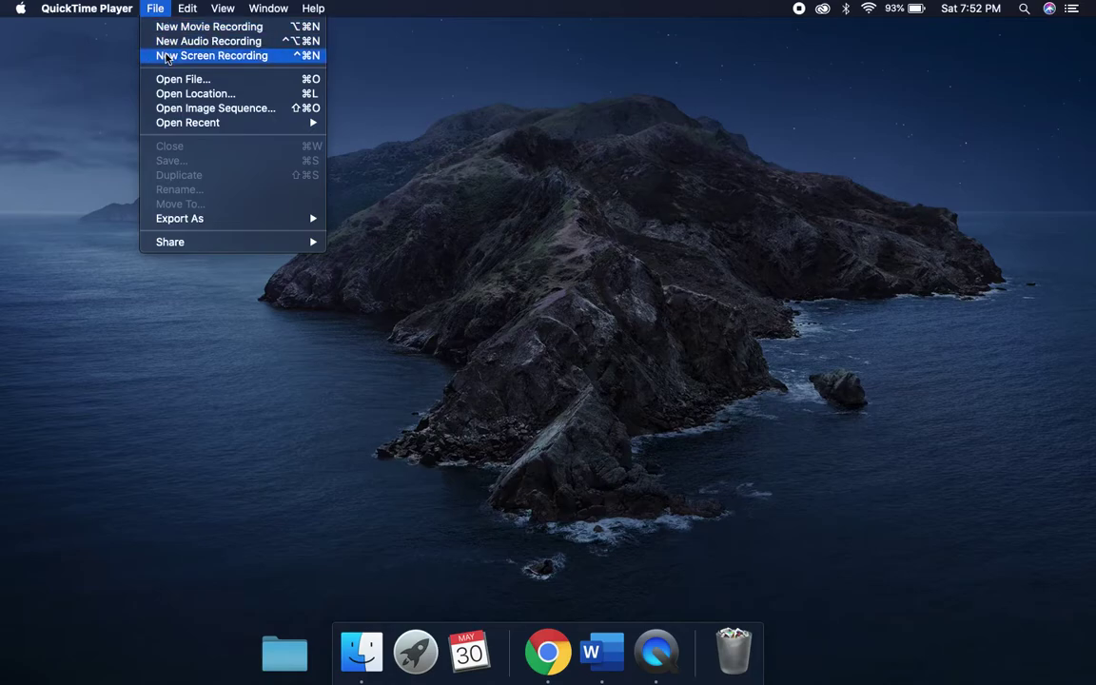
pyautogui.click(167, 57)
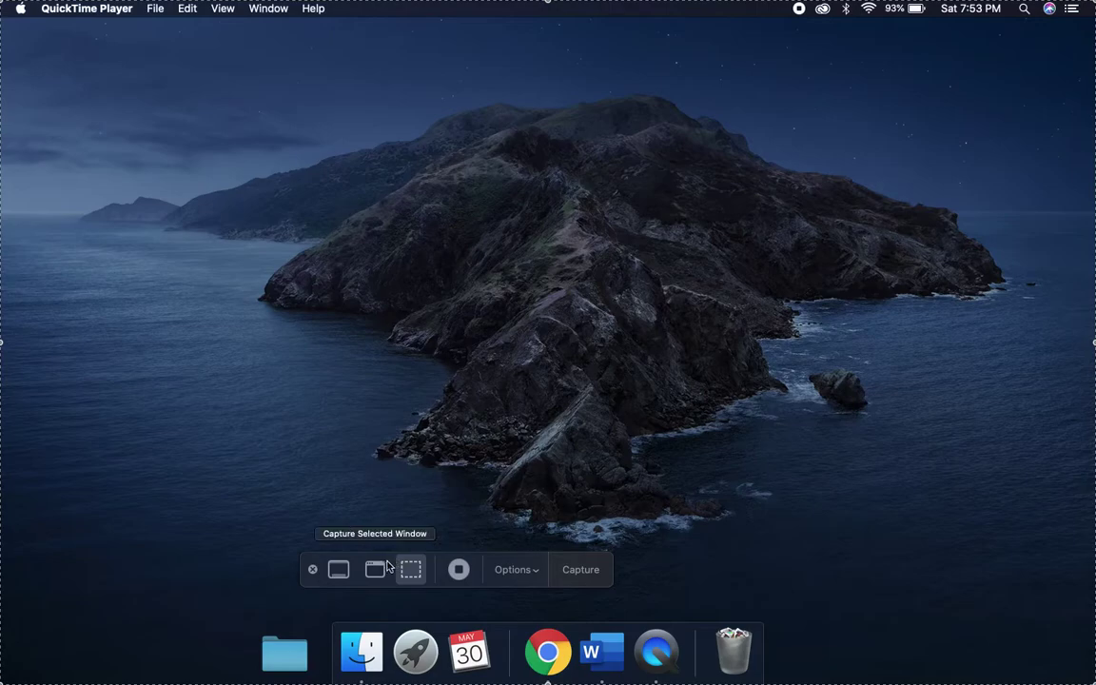
# Step: Capture the entire screen as a screenshot and delete the untitled image without saving it
pyautogui.click(338, 571)
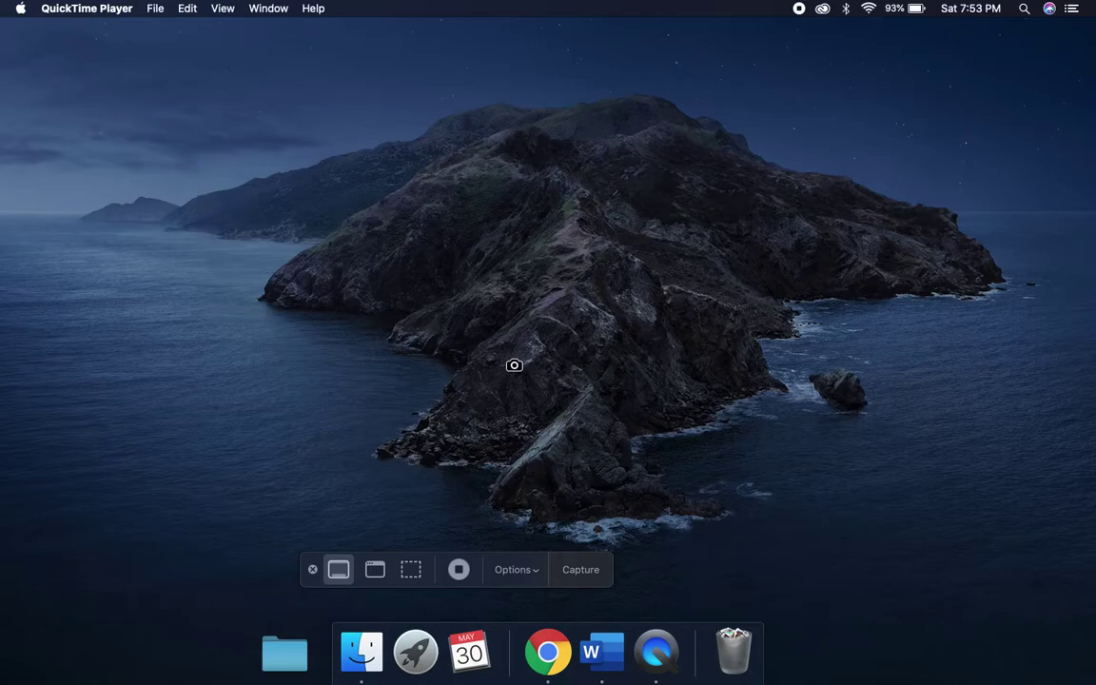
pyautogui.click(573, 360)
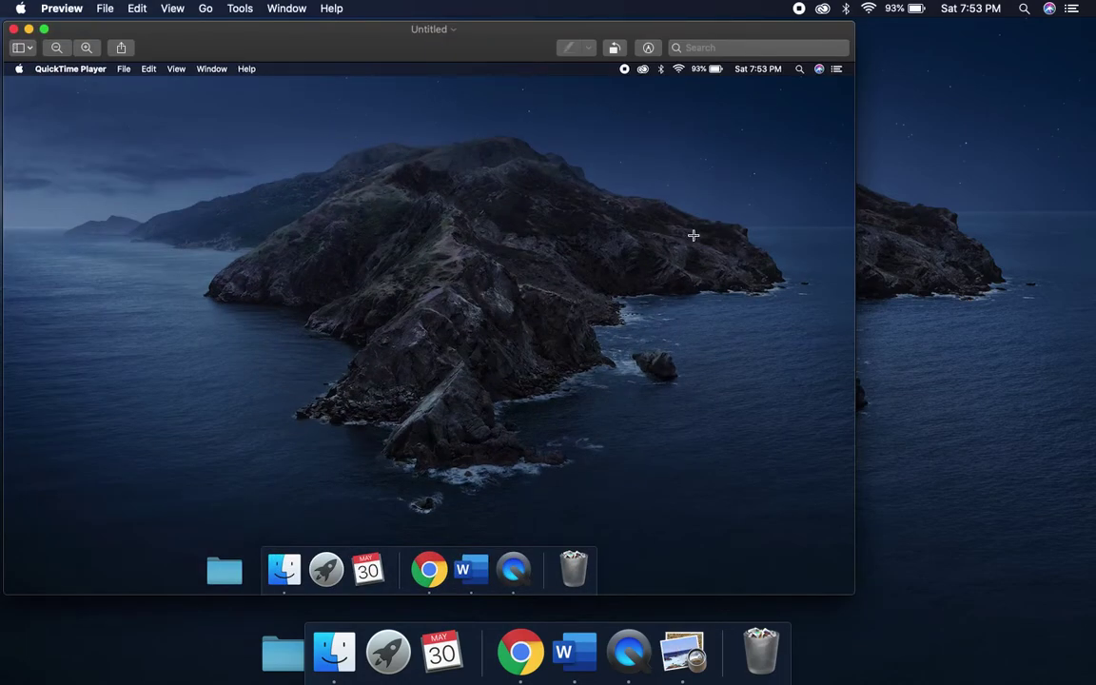
pyautogui.click(14, 30)
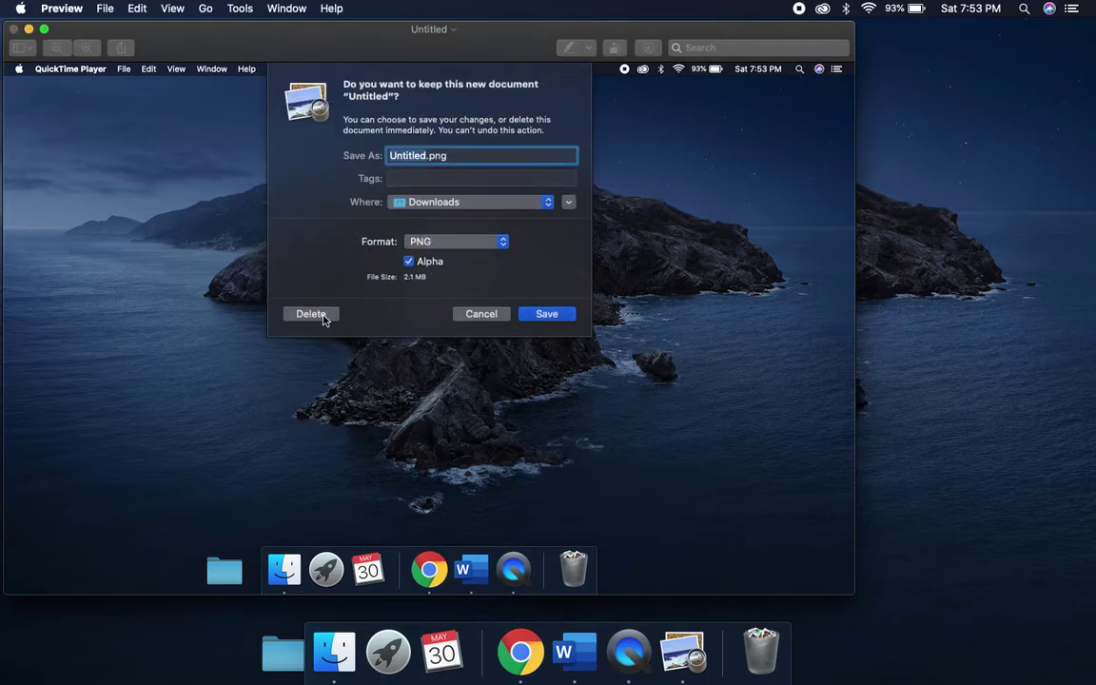
pyautogui.click(326, 317)
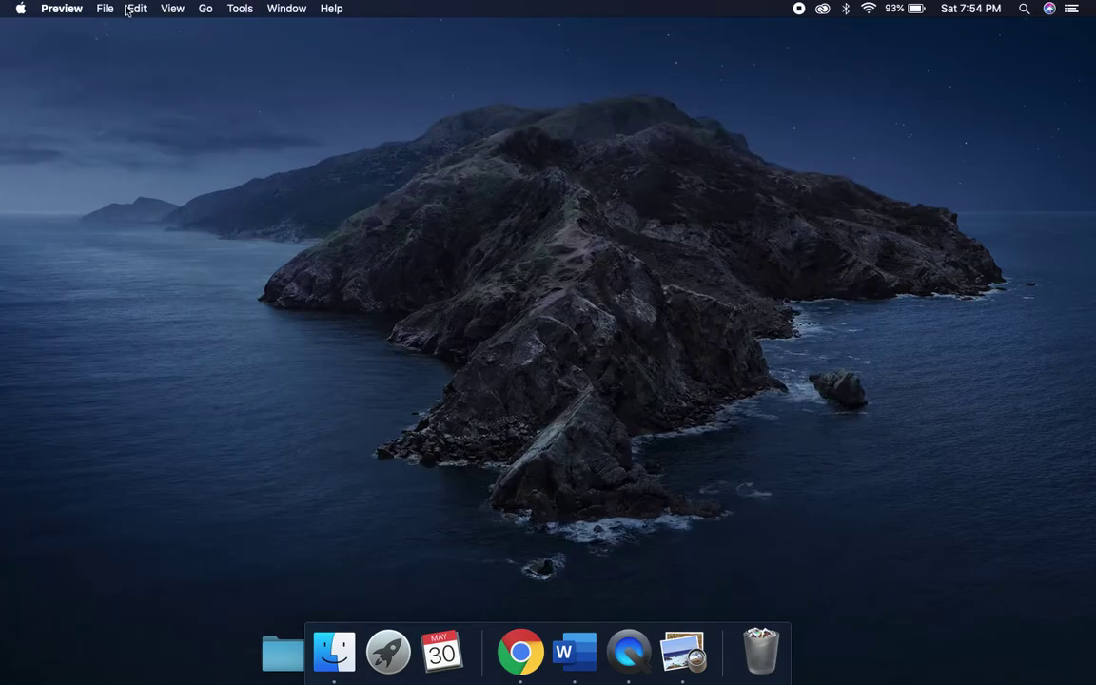
# Step: Start a new screen recording in QuickTime Player, capture the Dock as the selected window and delete the untitled screenshot
pyautogui.click(630, 651)
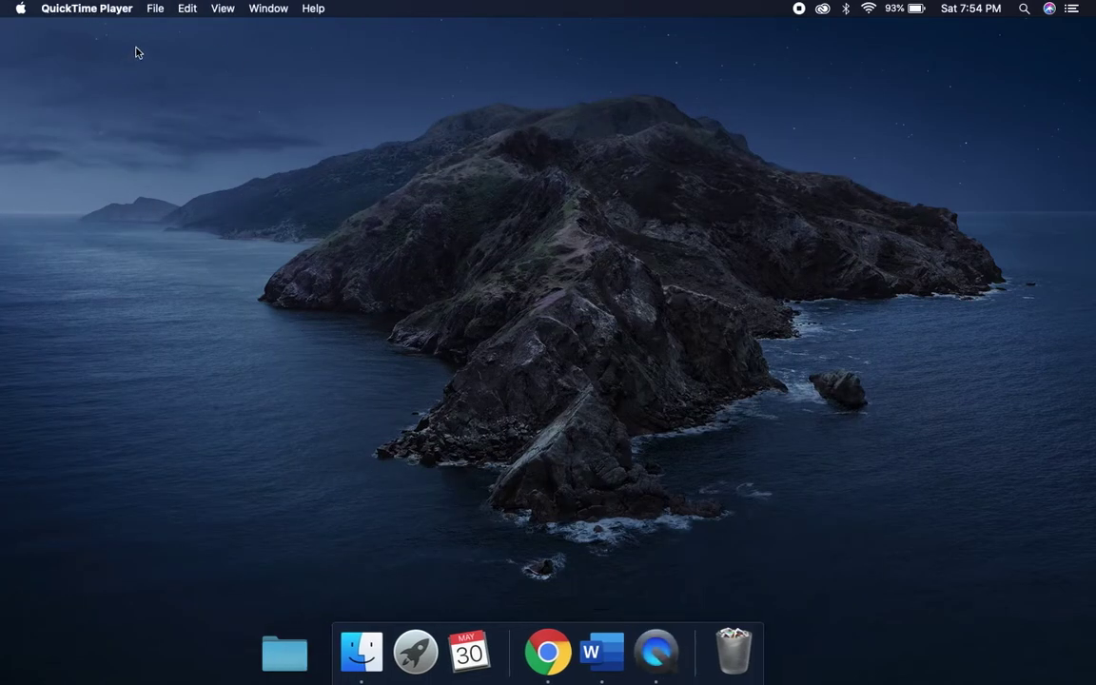
pyautogui.click(769, 411)
pyautogui.click(156, 10)
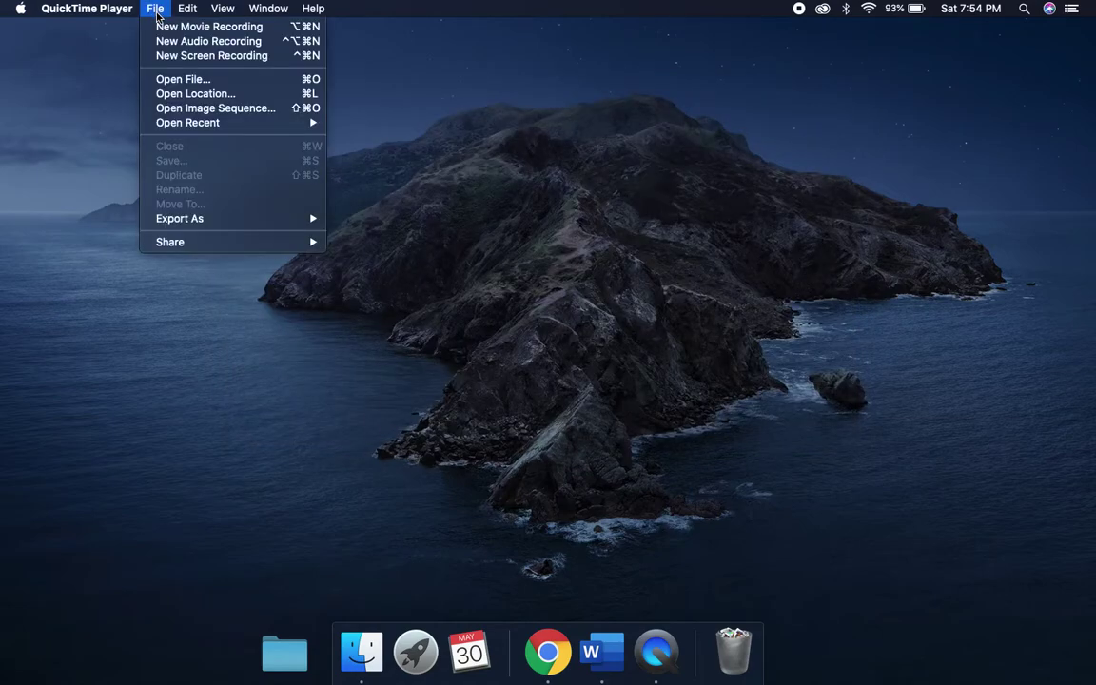
pyautogui.click(193, 57)
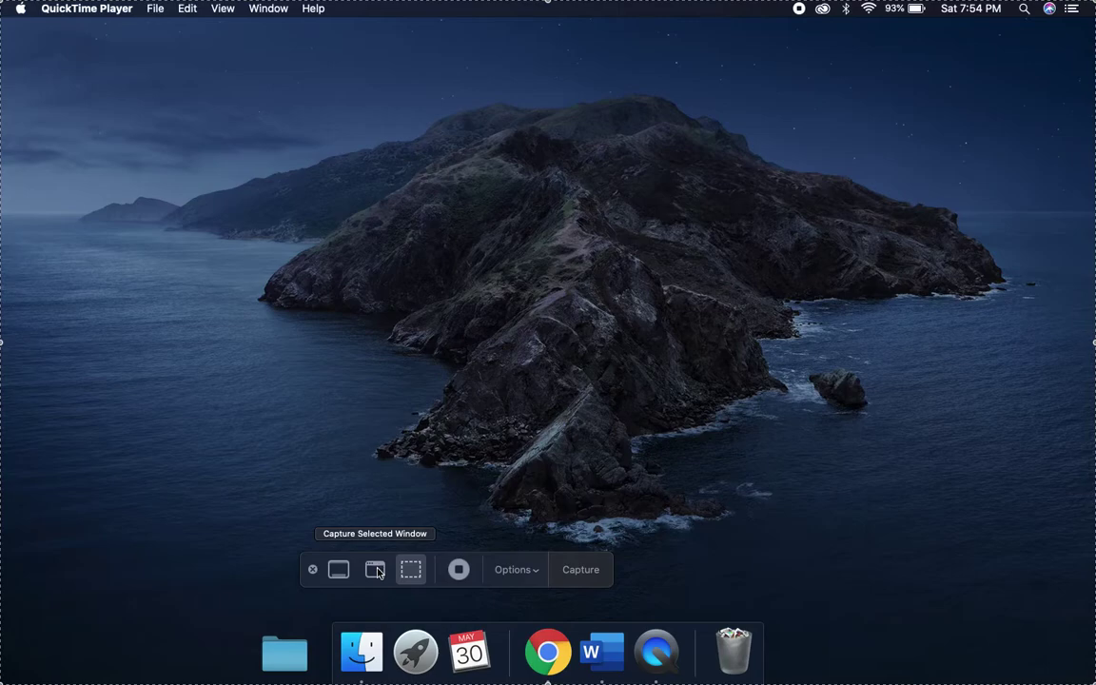
pyautogui.click(376, 569)
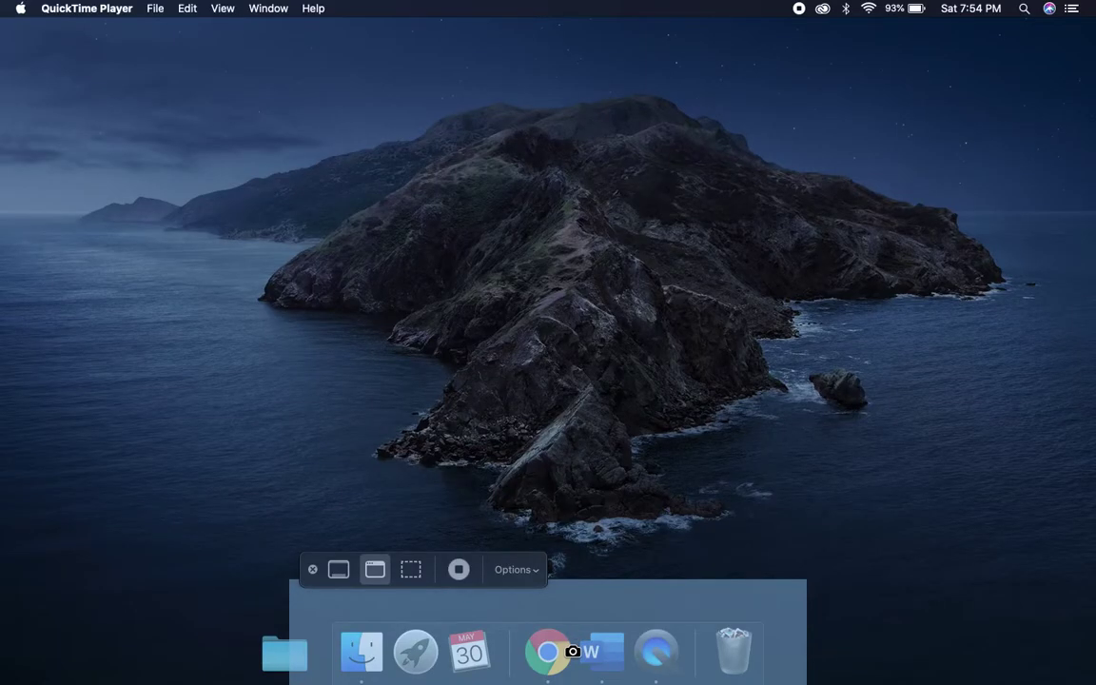
pyautogui.click(572, 651)
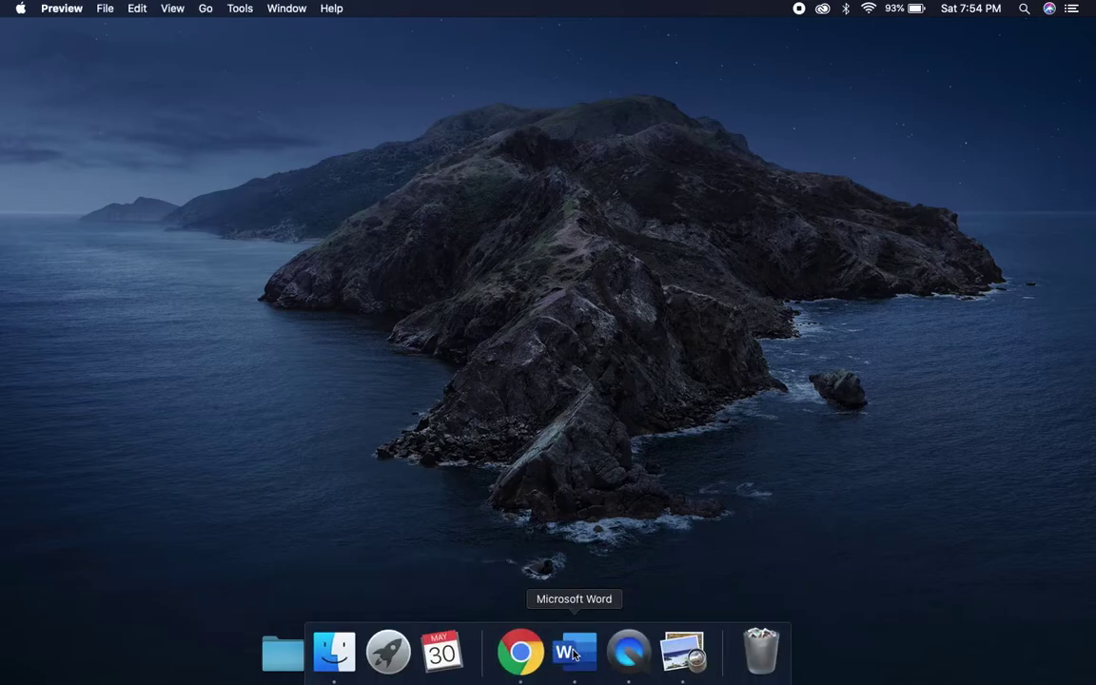
pyautogui.click(755, 409)
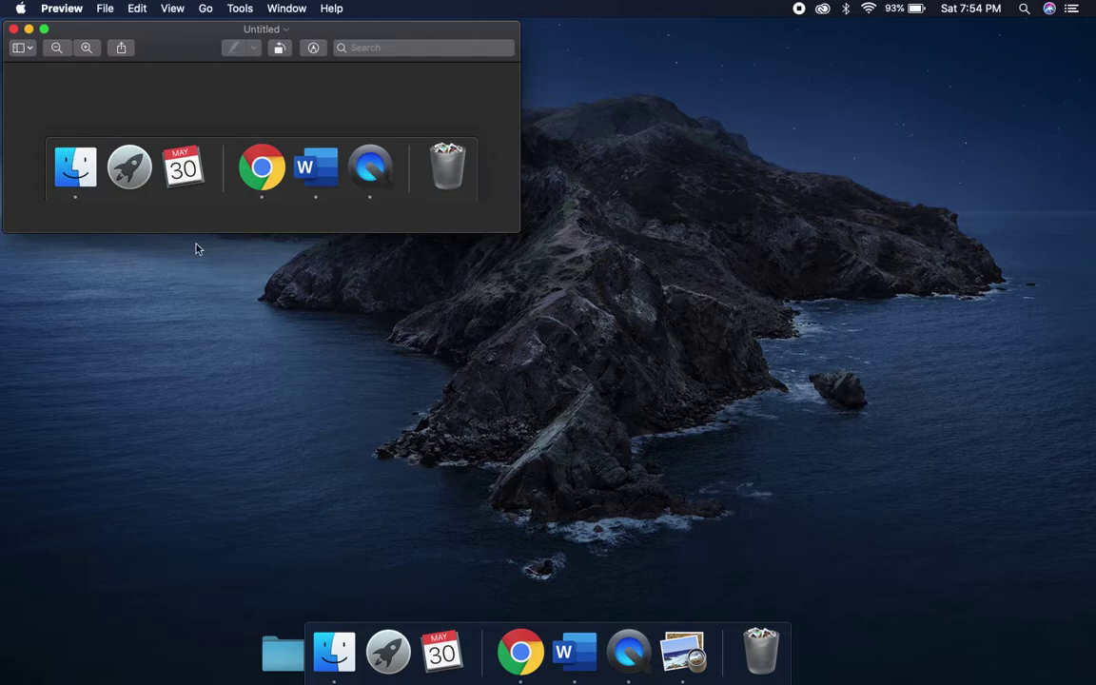
pyautogui.click(13, 29)
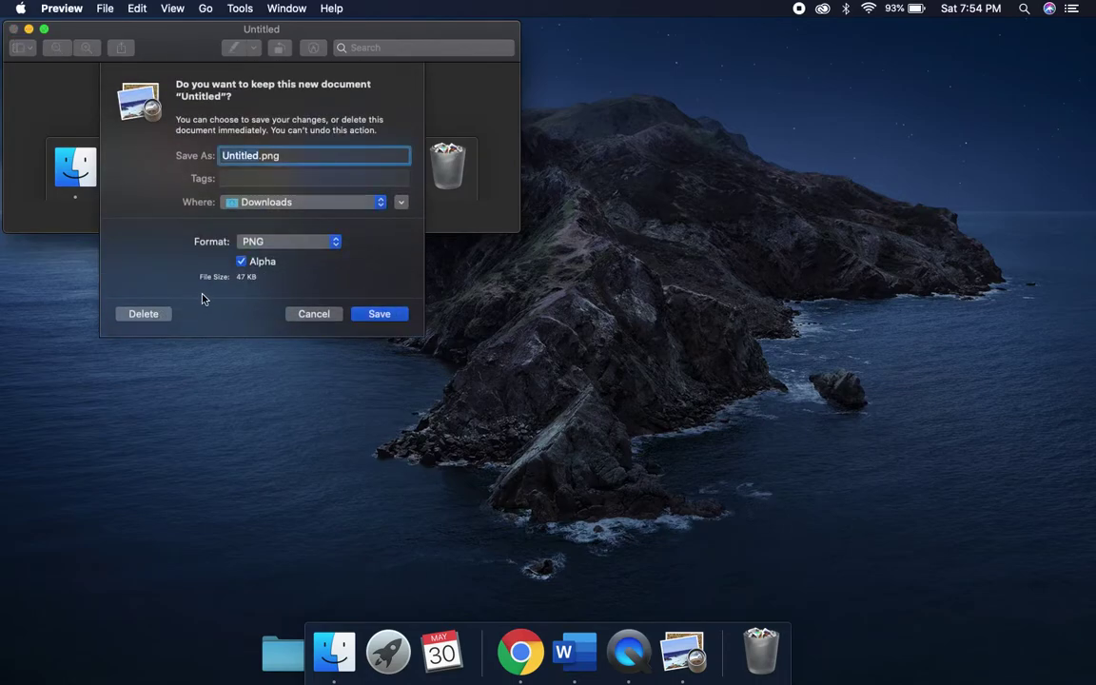
pyautogui.click(152, 315)
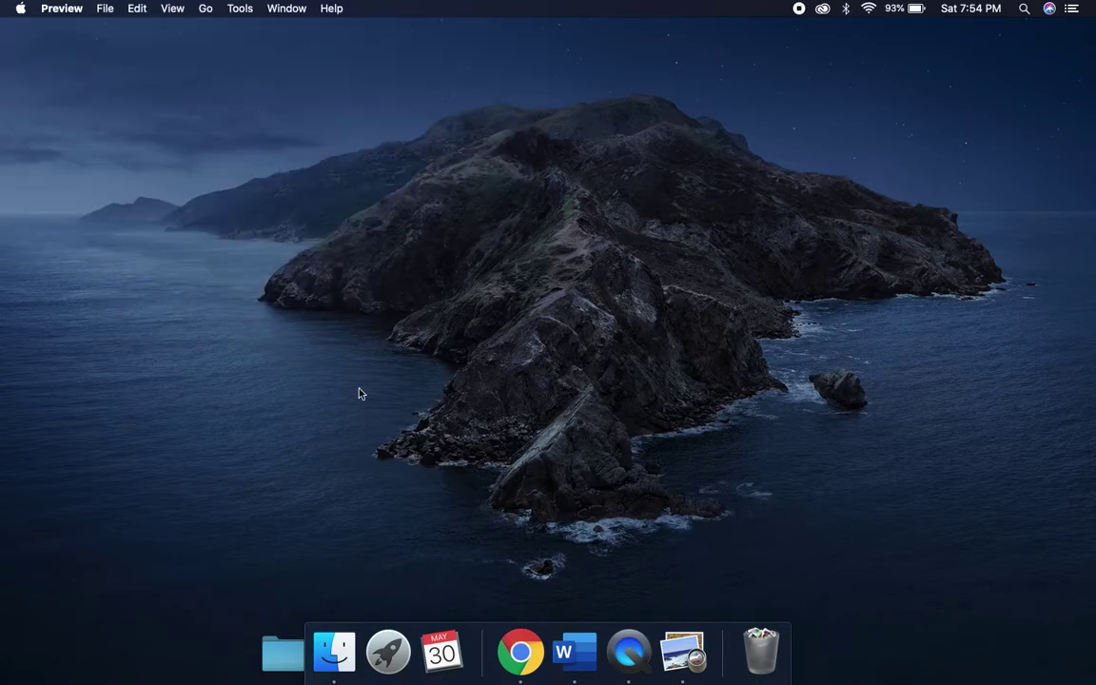
# Step: Start another QuickTime Player screen recording, shrink the capture area from its upper-left corner and expand it back to the full screen
pyautogui.click(619, 669)
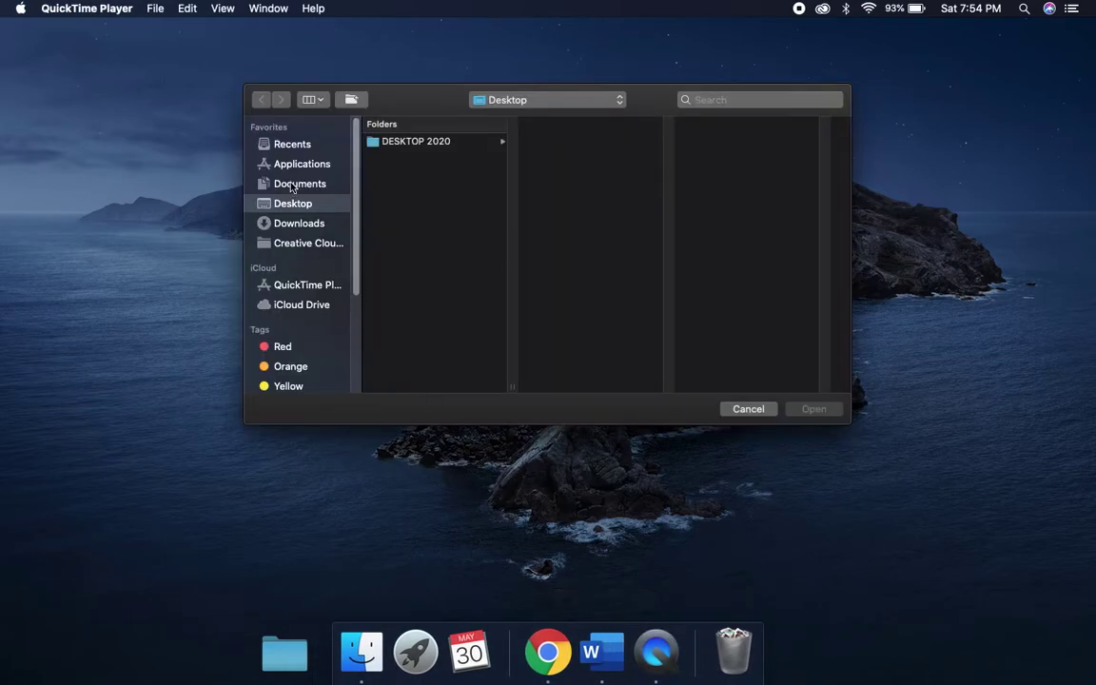
pyautogui.click(747, 409)
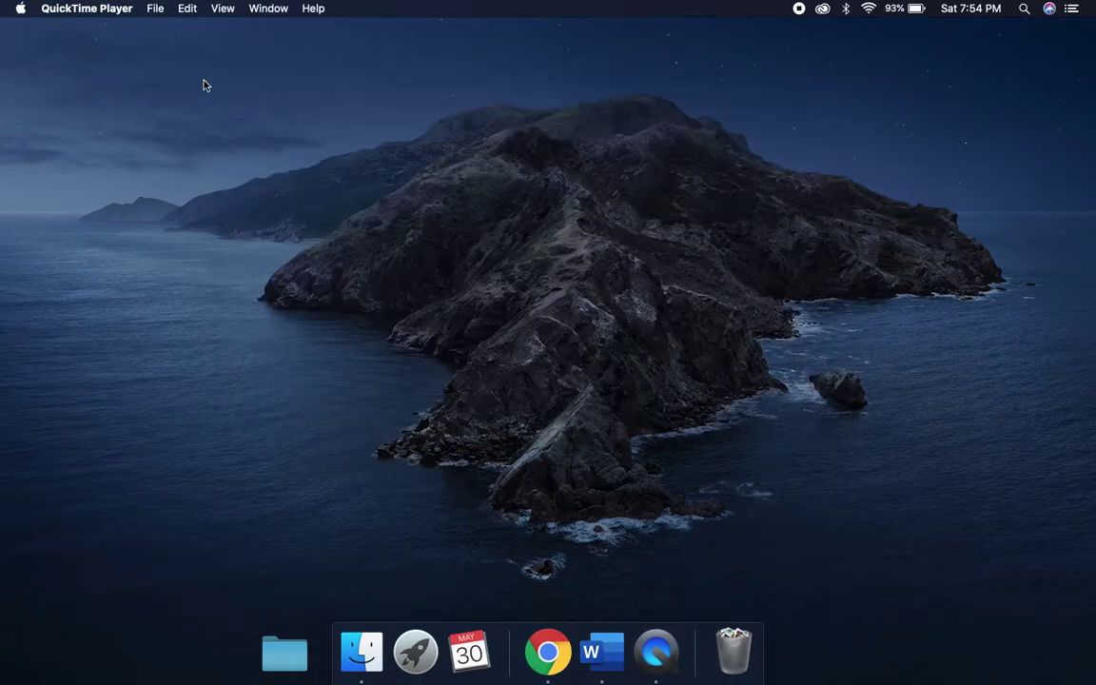
pyautogui.click(153, 8)
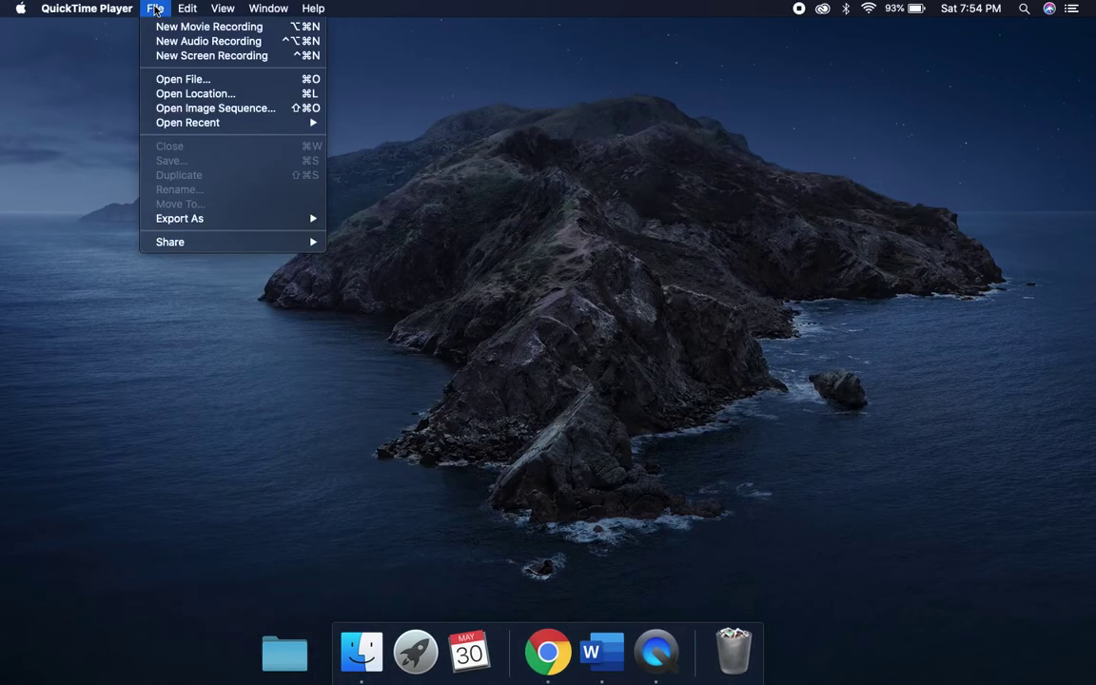
pyautogui.click(160, 58)
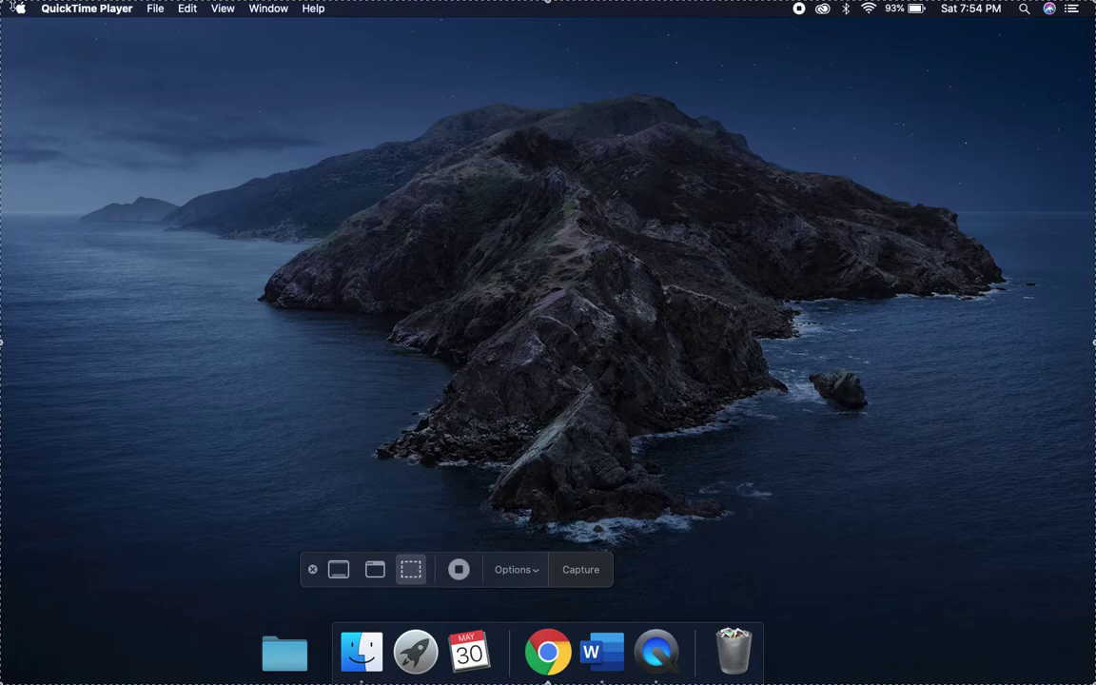
pyautogui.moveTo(5, 3); pyautogui.dragTo(401, 275)
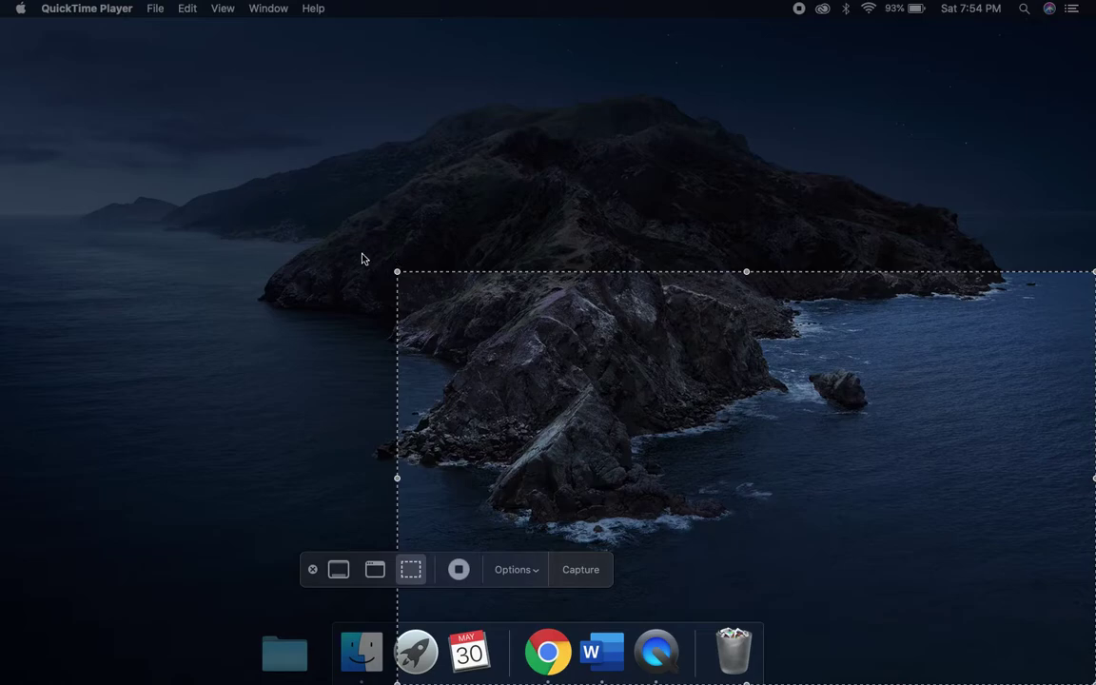
pyautogui.moveTo(399, 273); pyautogui.dragTo(3, 3)
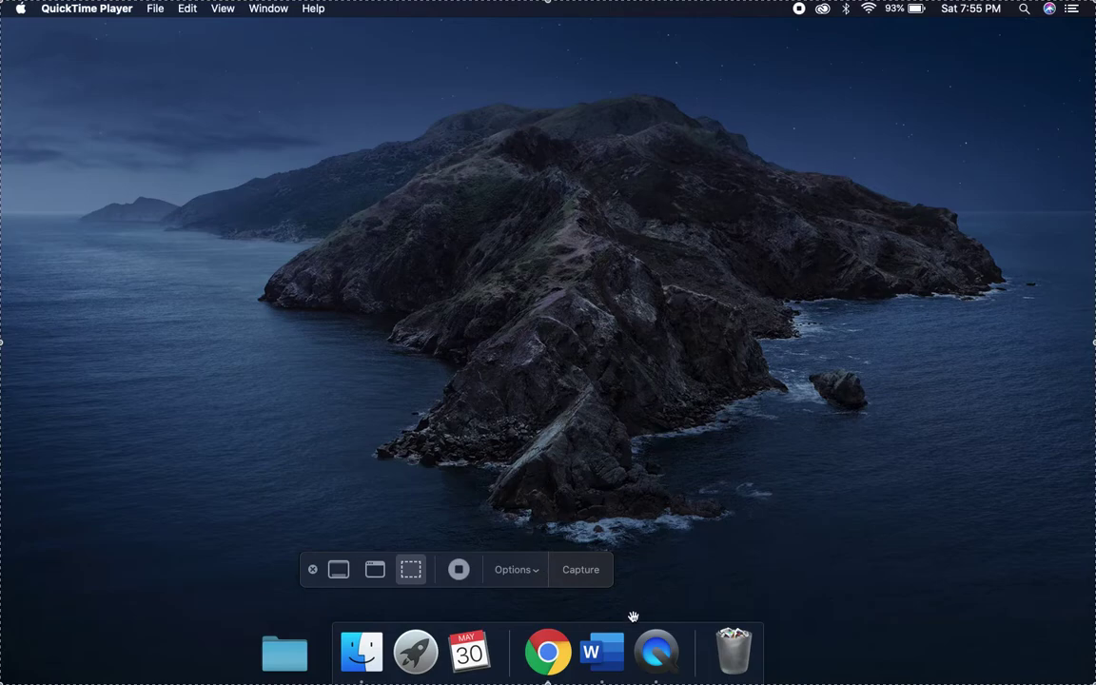
# Step: Close the capture controls, search the installed applications for "power" and launch Microsoft PowerPoint
pyautogui.press('F4')
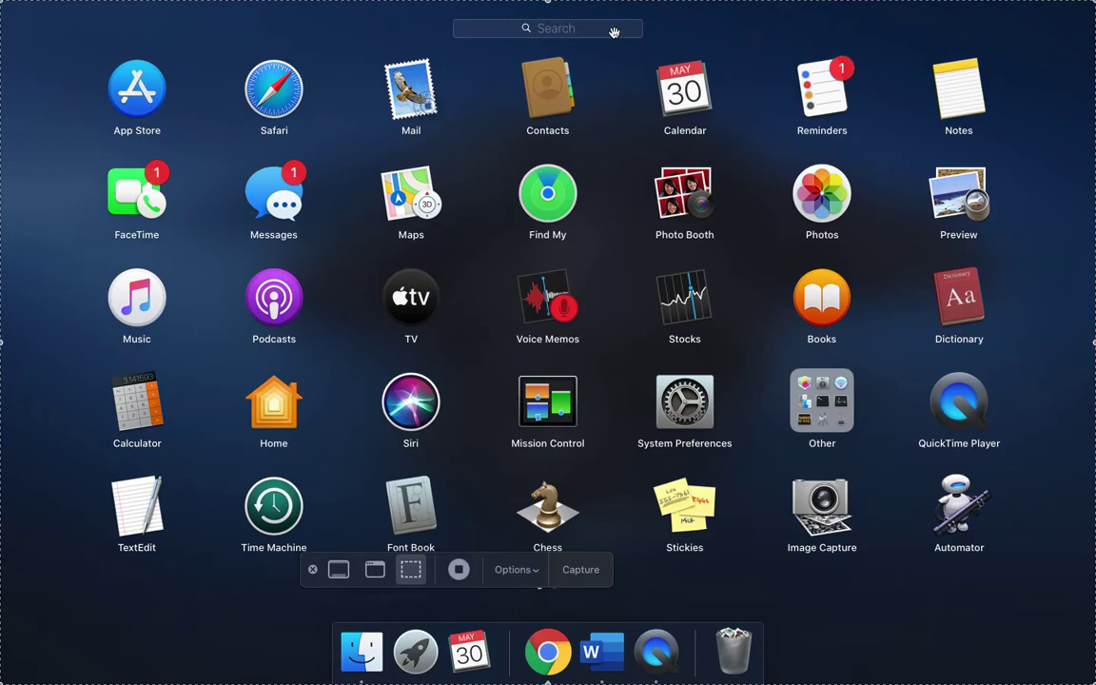
pyautogui.press('Escape')
pyautogui.click(582, 27)
pyautogui.write('power')
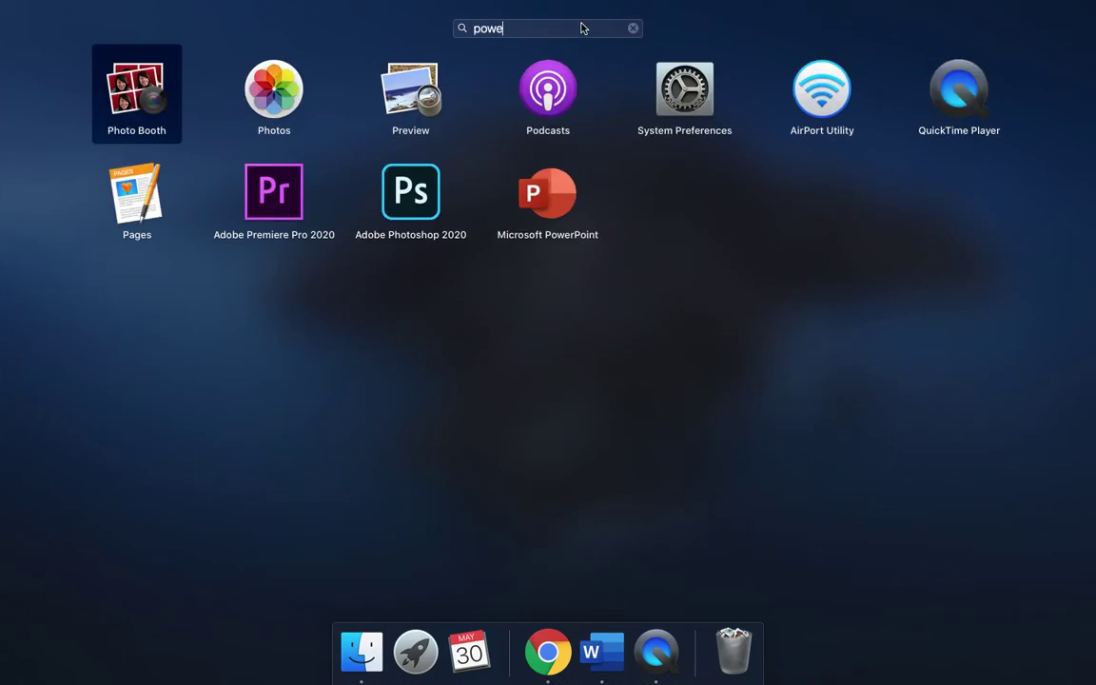
pyautogui.click(562, 72)
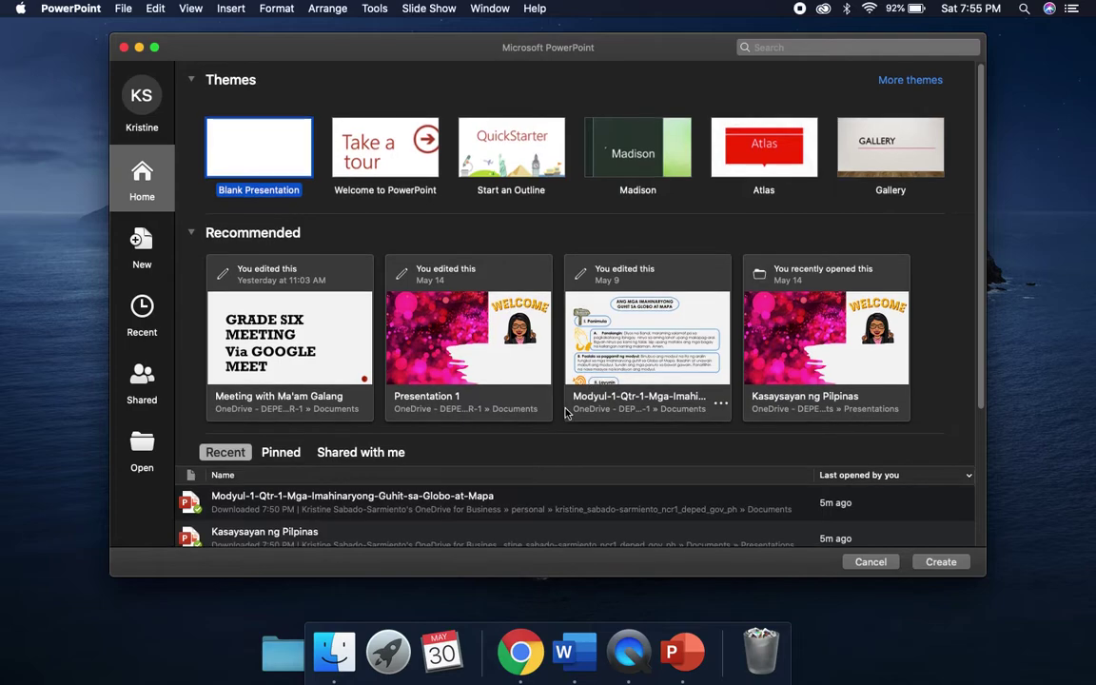
# Step: Open the recommended presentation named Presentation 1
pyautogui.scroll(-3, 567, 418)
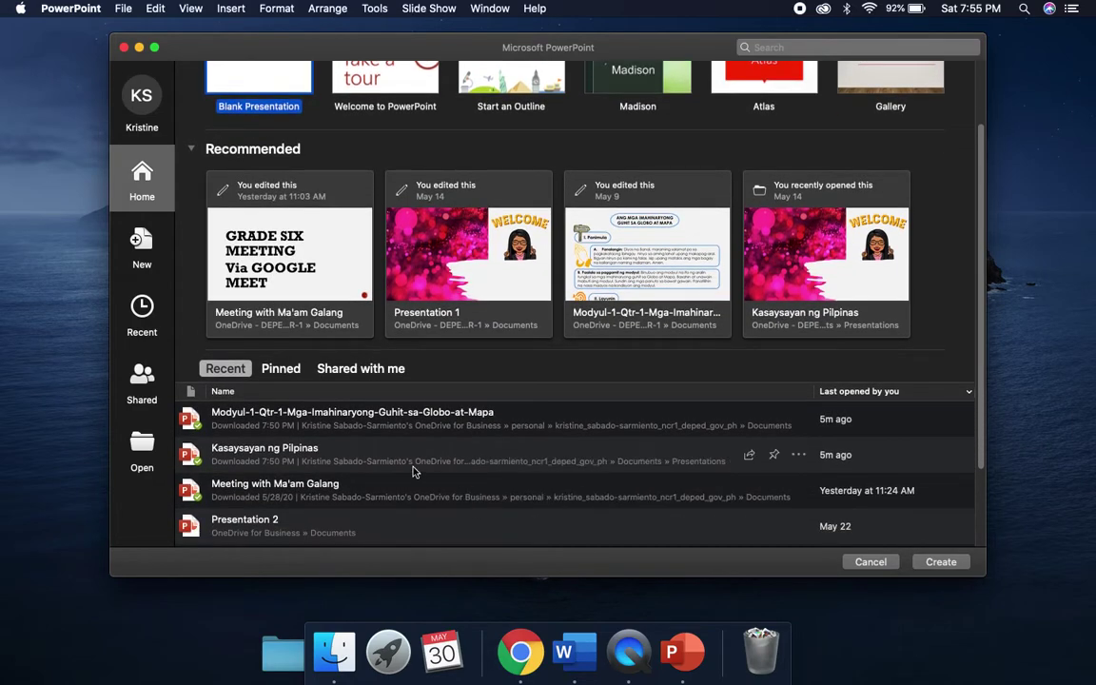
pyautogui.scroll(-1, 520, 452)
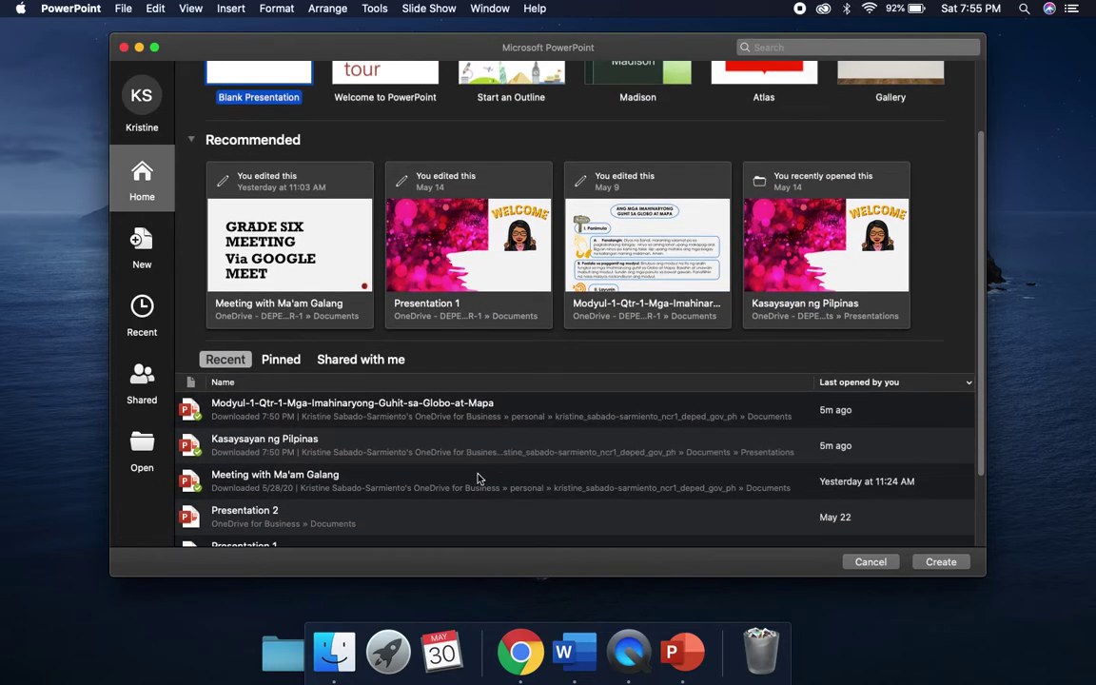
pyautogui.click(509, 243)
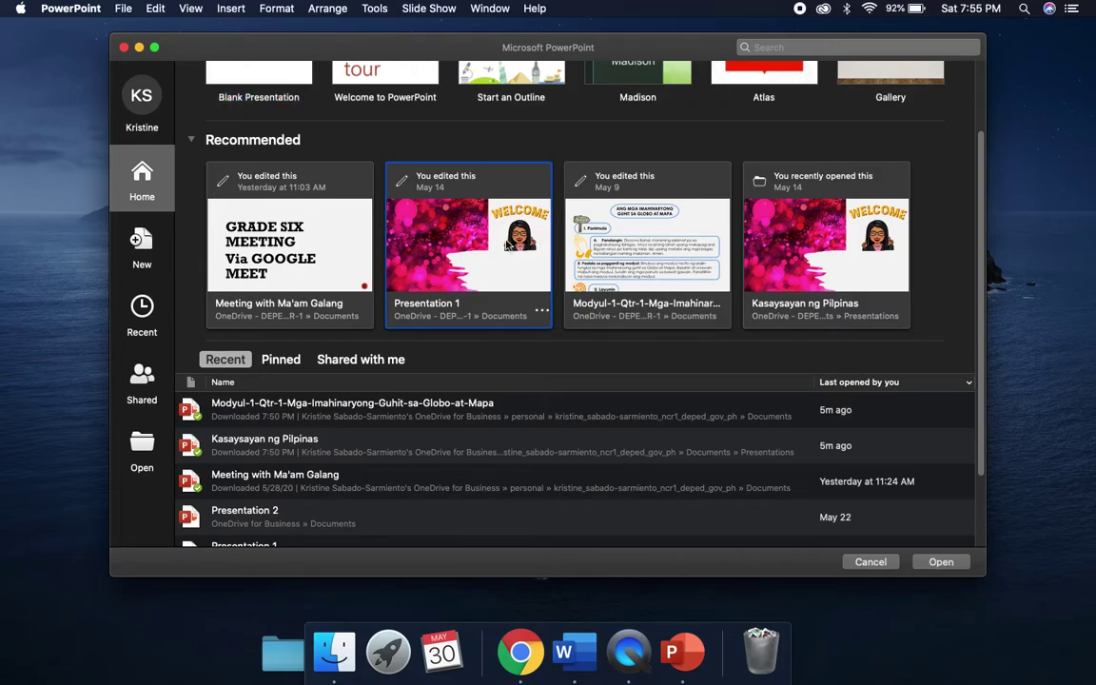
pyautogui.doubleClick(514, 240)
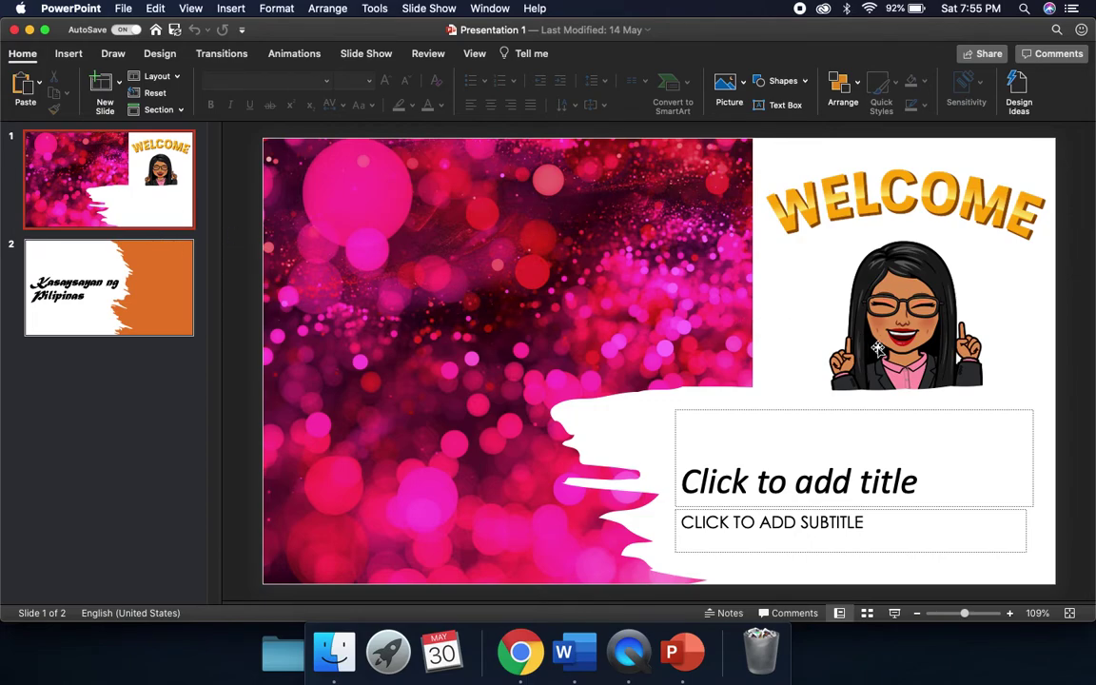
# Step: Play the slide show from the first slide to its end and close the presentation
pyautogui.click(366, 54)
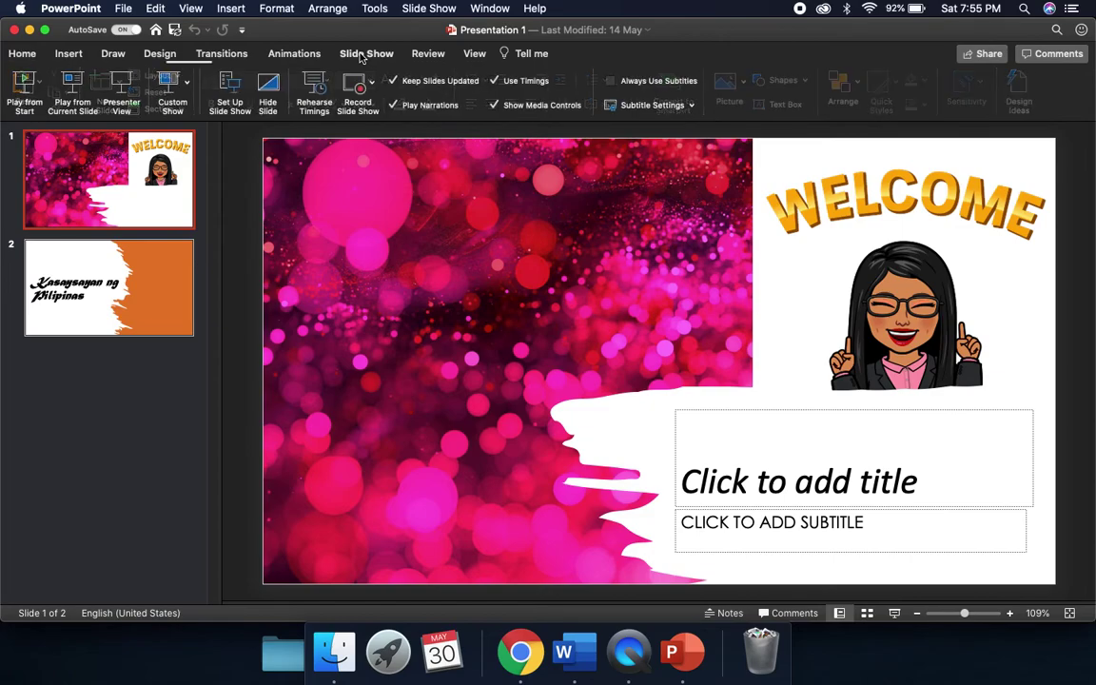
pyautogui.click(27, 84)
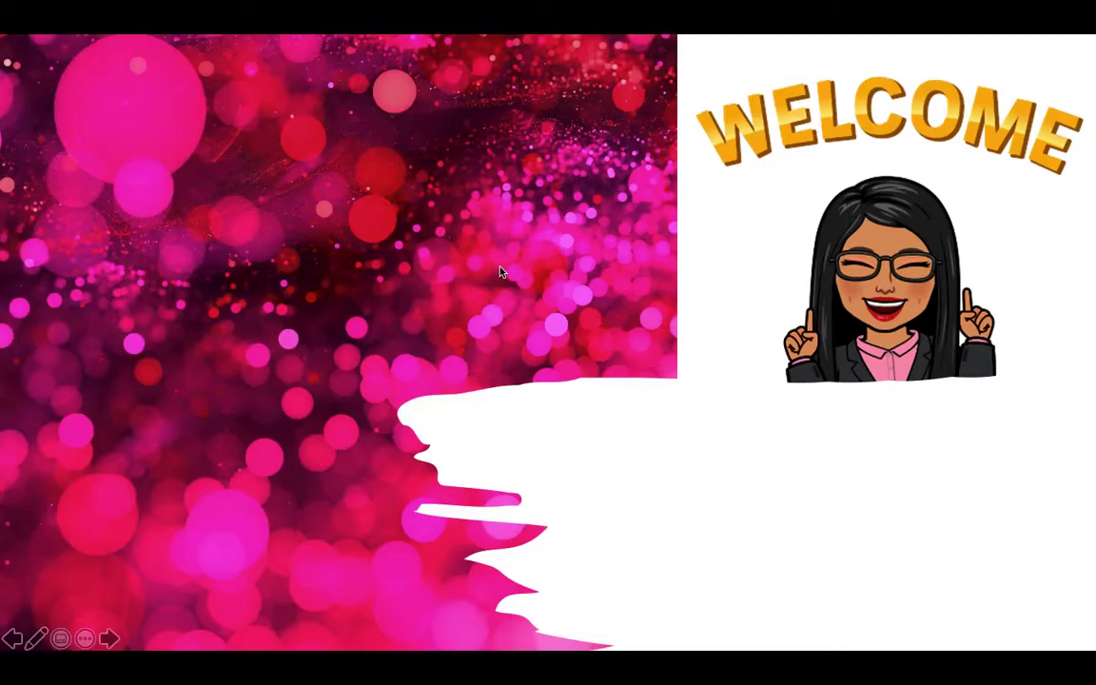
pyautogui.click(501, 258)
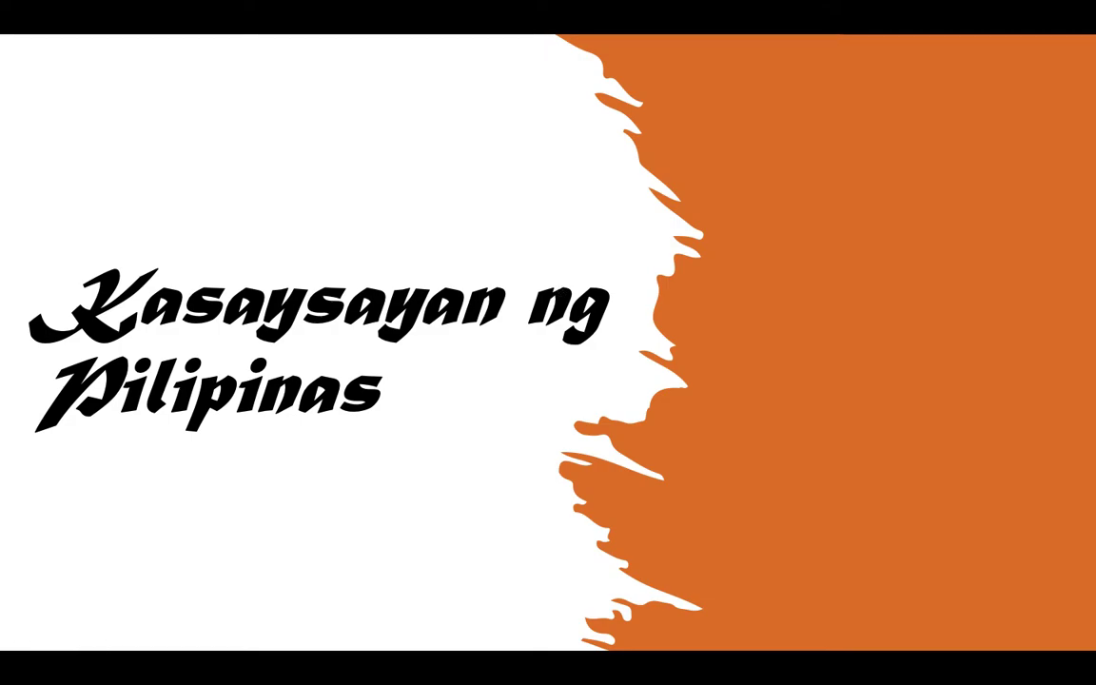
pyautogui.press('Right')
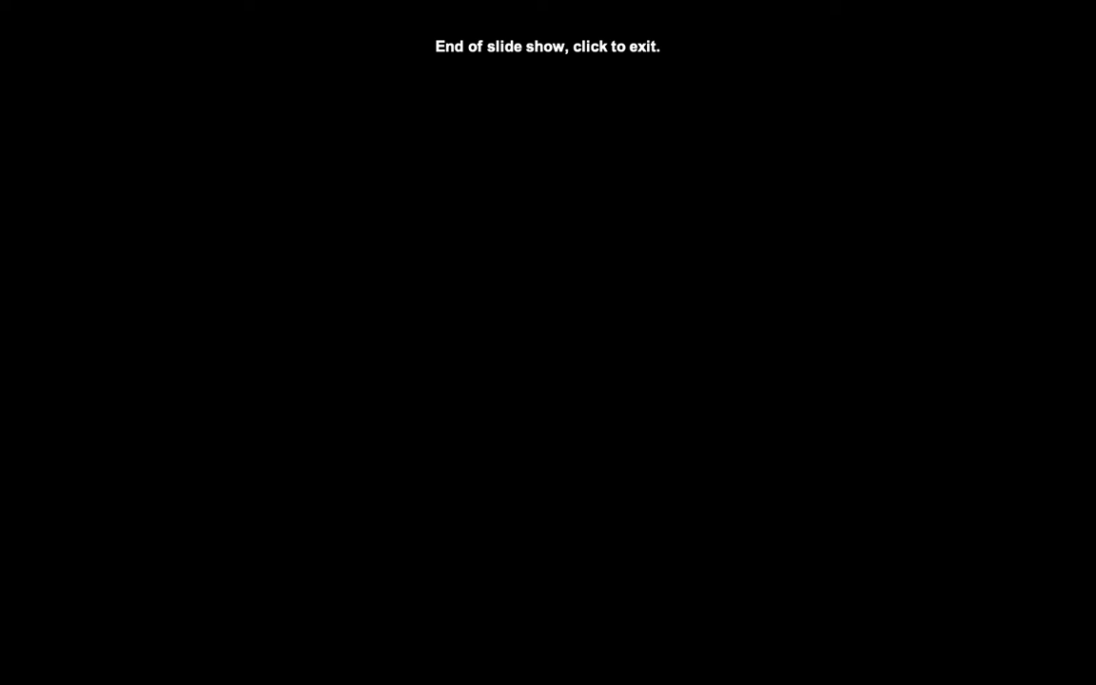
pyautogui.click(556, 290)
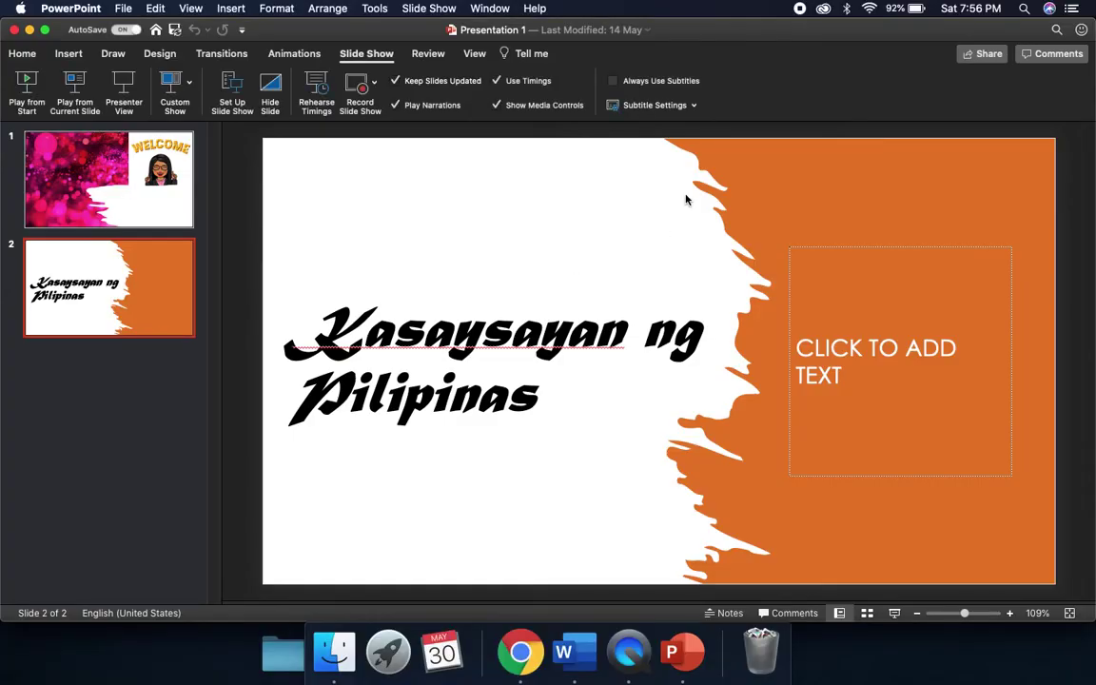
pyautogui.click(14, 31)
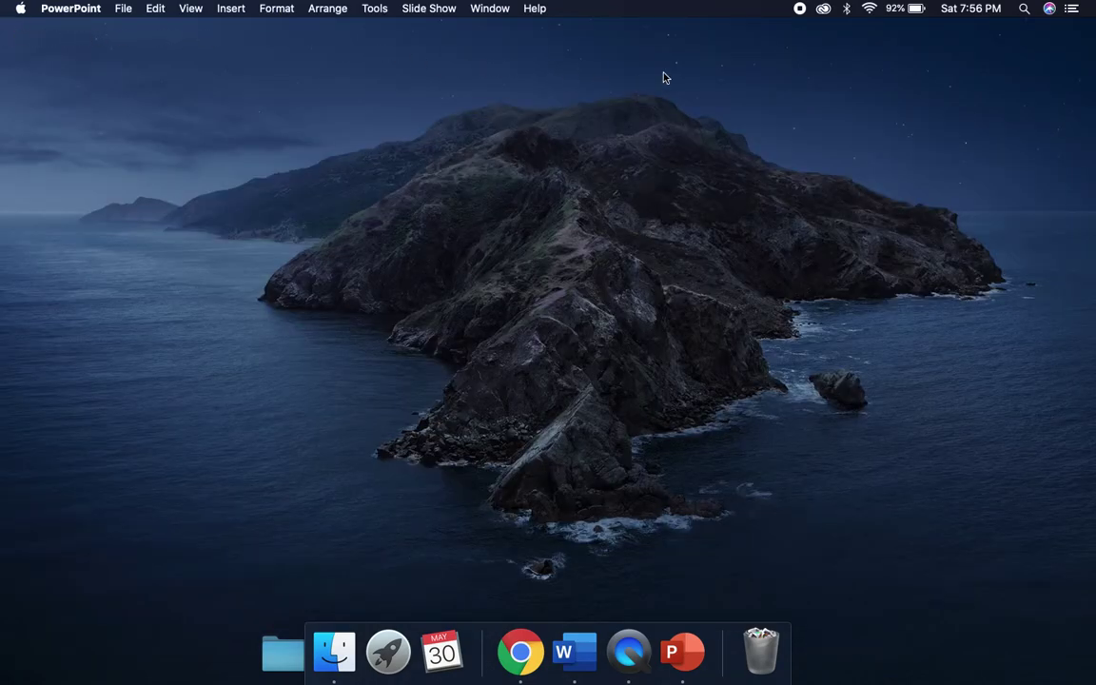